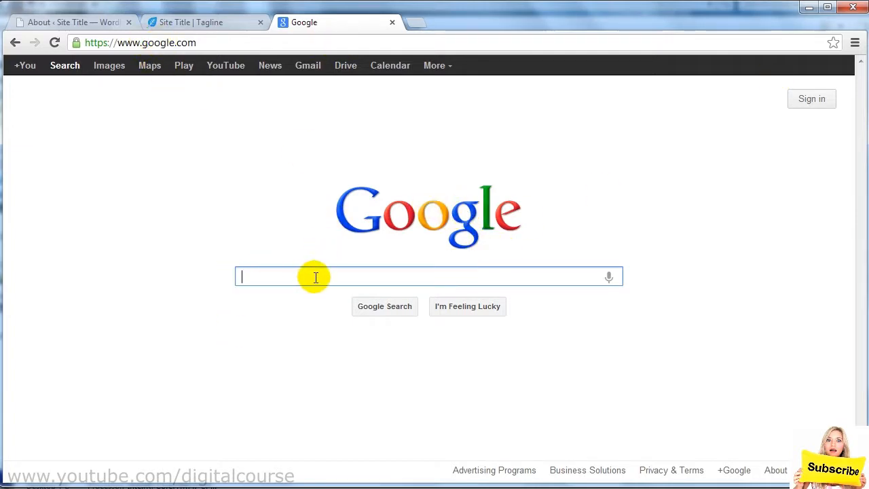
# Search the web for Google Analytics and open its official website.
pyautogui.write('Google An')
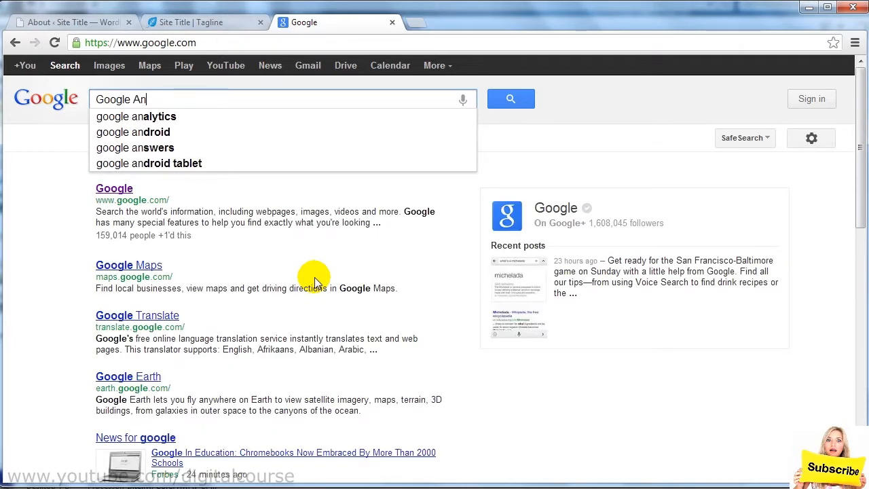
pyautogui.write('alytics')
pyautogui.press('Return')
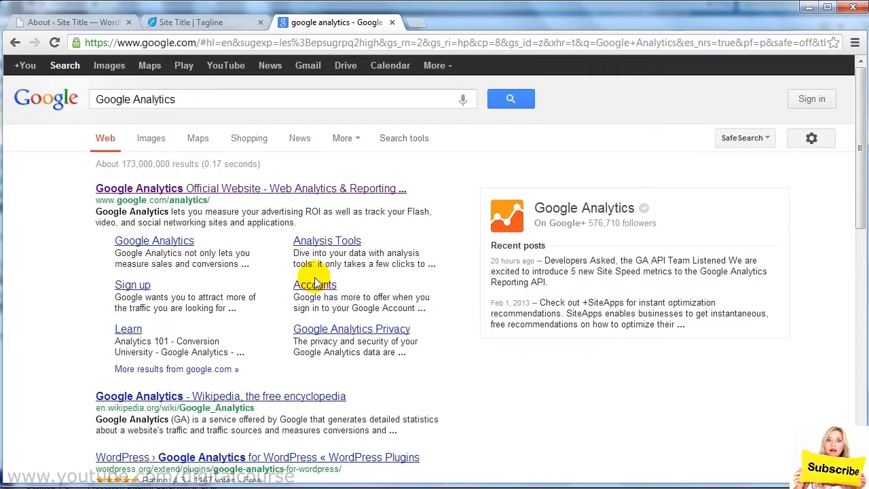
pyautogui.click(245, 189)
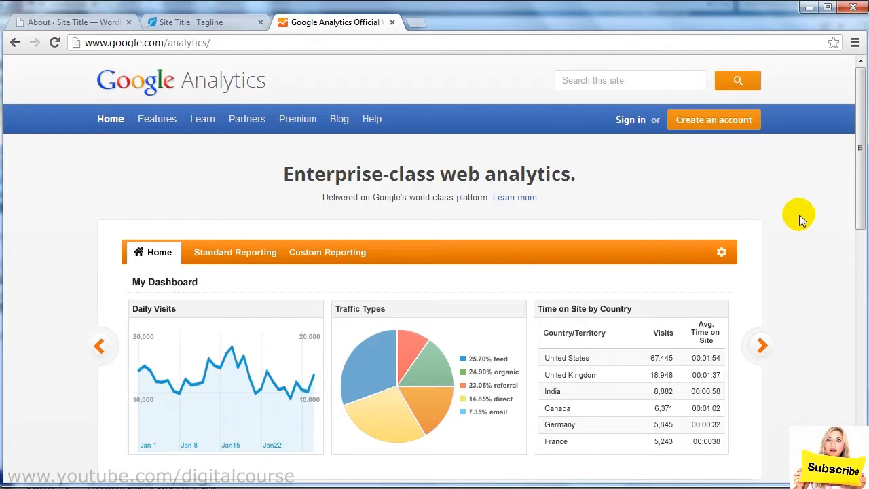
# Look over the Google Analytics home page and sign in to the service.
pyautogui.scroll(-2, 799, 215)
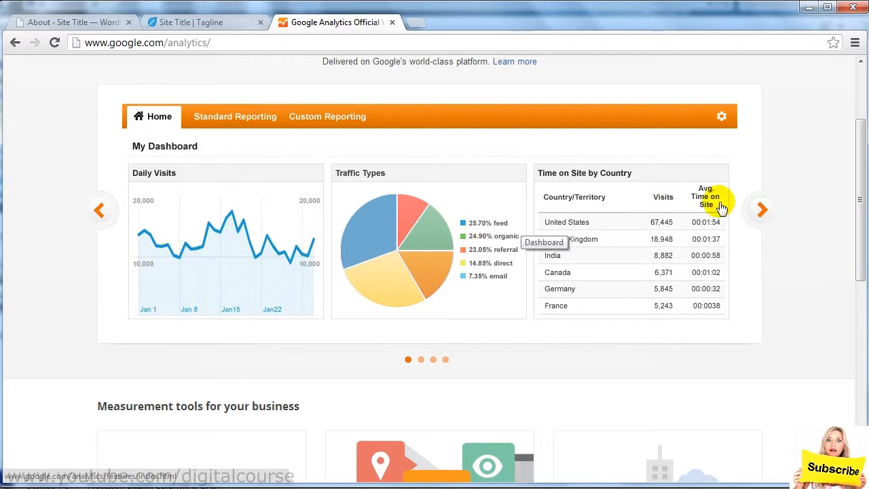
pyautogui.scroll(-4, 799, 235)
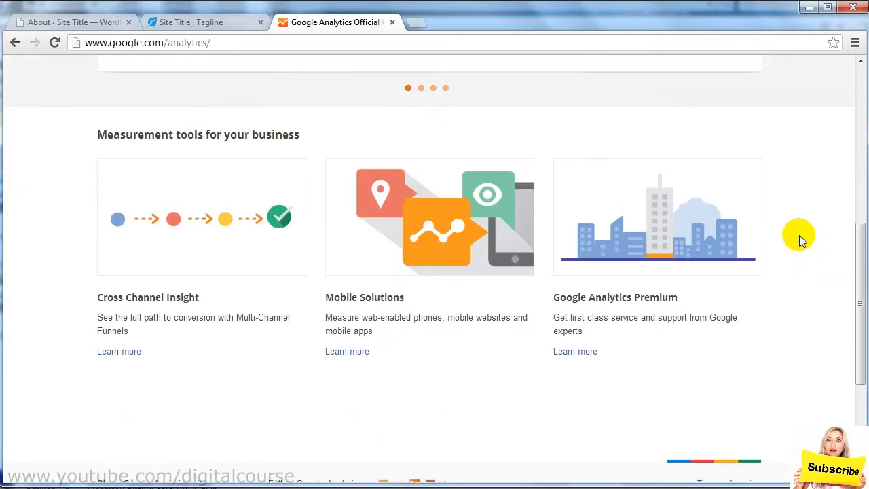
pyautogui.scroll(5, 799, 235)
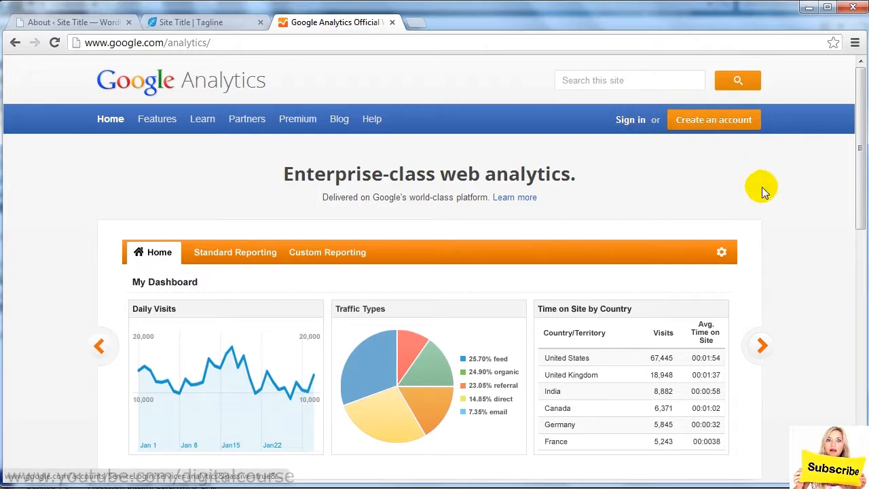
pyautogui.click(624, 120)
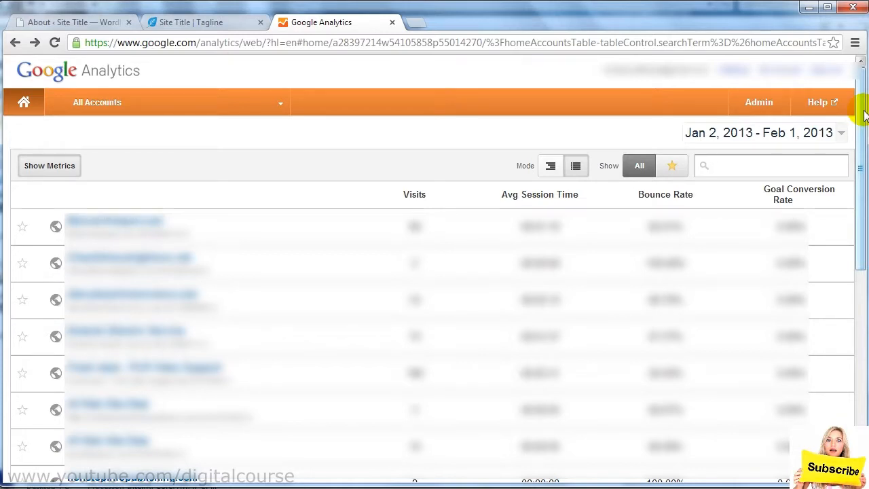
# Open the account administration and start creating a new Google Analytics account.
pyautogui.click(759, 103)
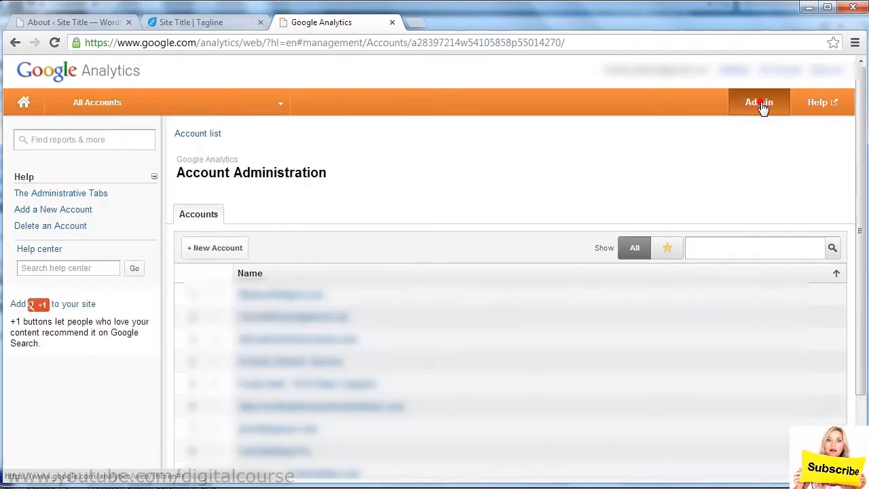
pyautogui.hotkey('ctrl', '+')
pyautogui.hotkey('ctrl', '+')
pyautogui.hotkey('ctrl', '+')
pyautogui.hotkey('ctrl', '+')
pyautogui.hotkey('ctrl', '+')
pyautogui.hotkey('ctrl', '+')
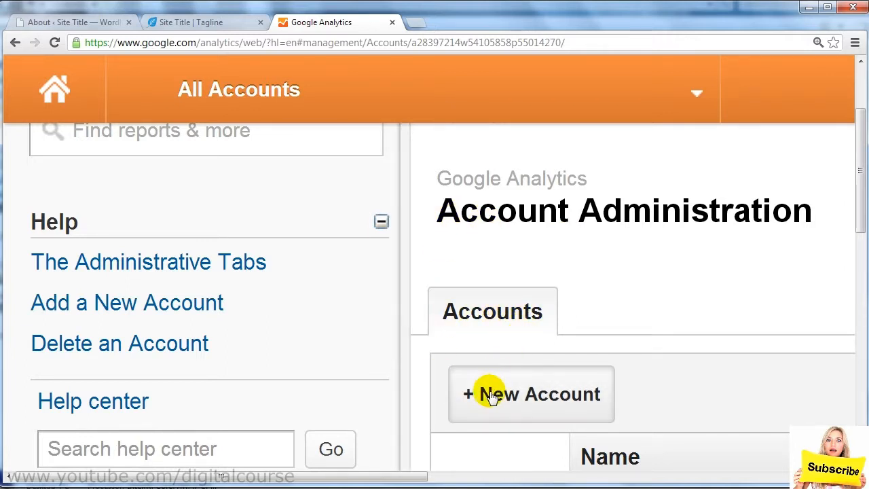
pyautogui.click(572, 396)
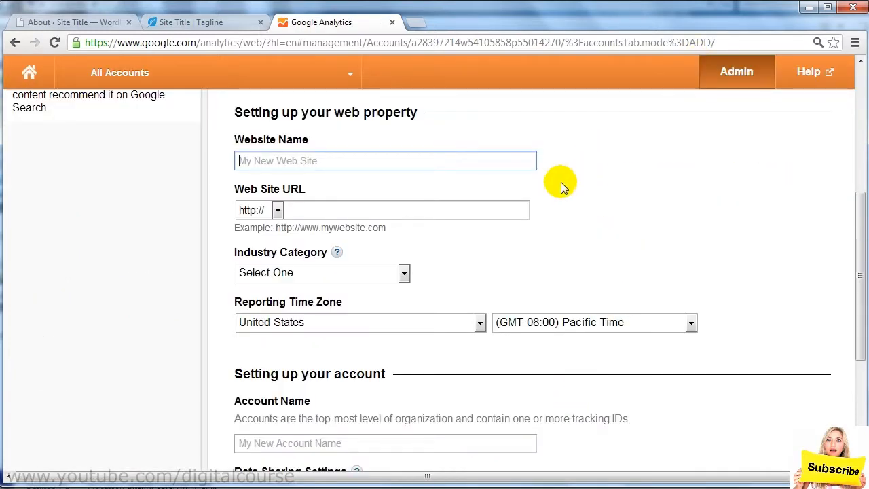
# Enter Internet Profits University as the website name of the new web property.
pyautogui.click(286, 162)
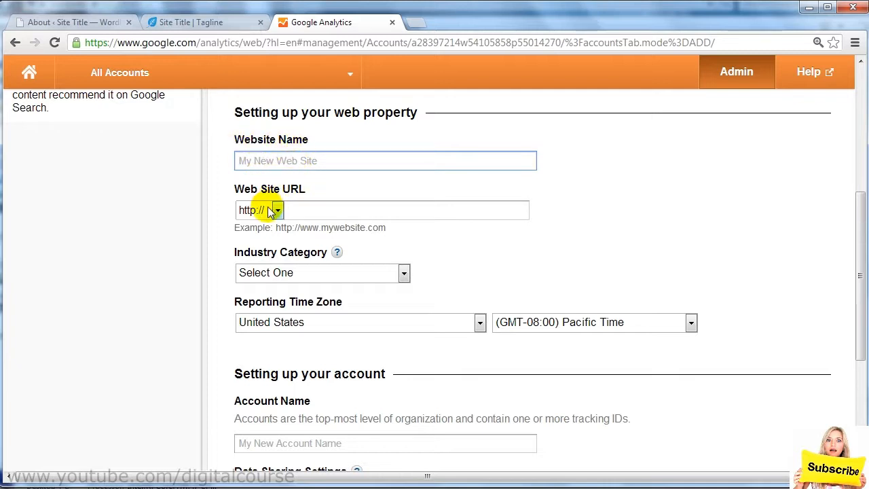
pyautogui.click(353, 208)
pyautogui.click(326, 270)
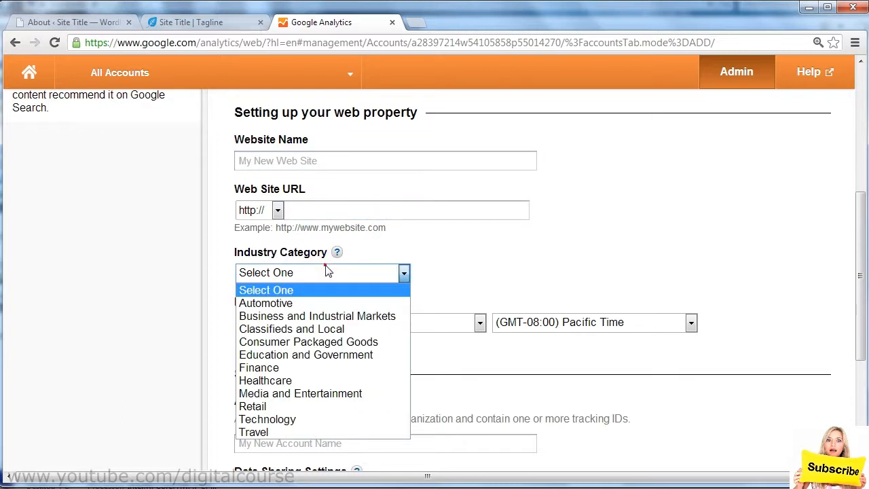
pyautogui.click(334, 161)
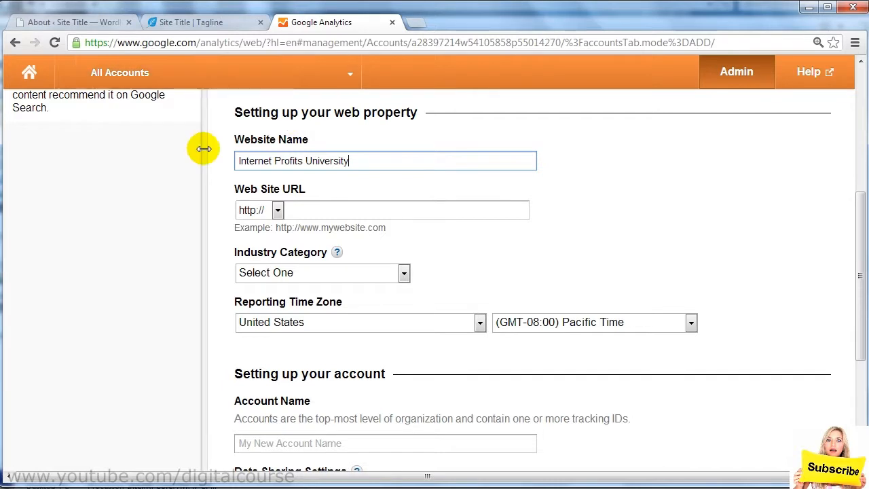
pyautogui.click(365, 210)
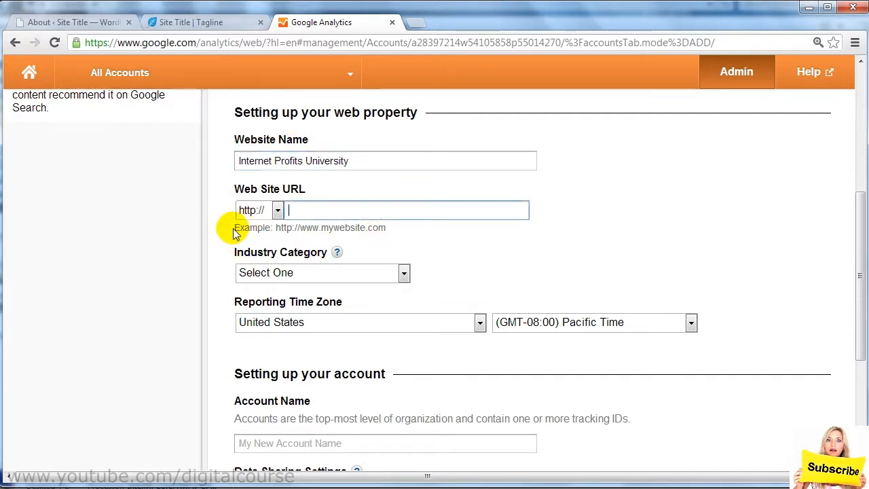
pyautogui.moveTo(236, 228); pyautogui.dragTo(292, 227)
pyautogui.click(306, 225)
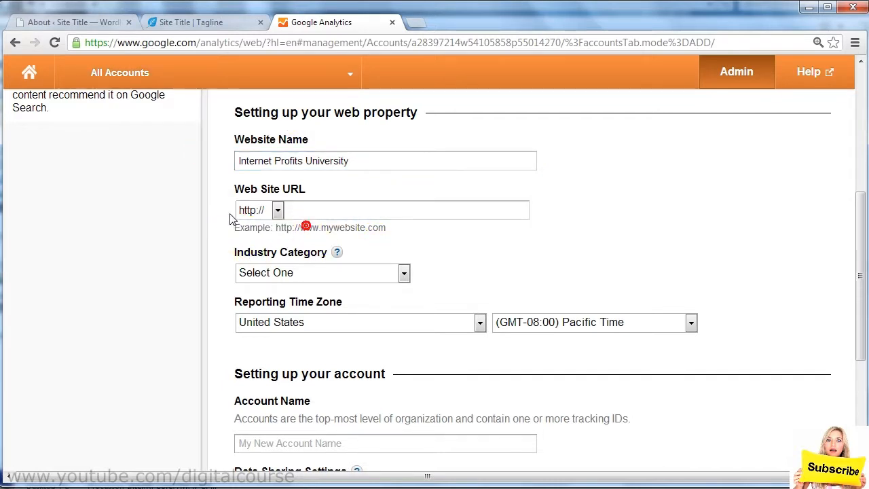
pyautogui.click(341, 209)
pyautogui.write('w')
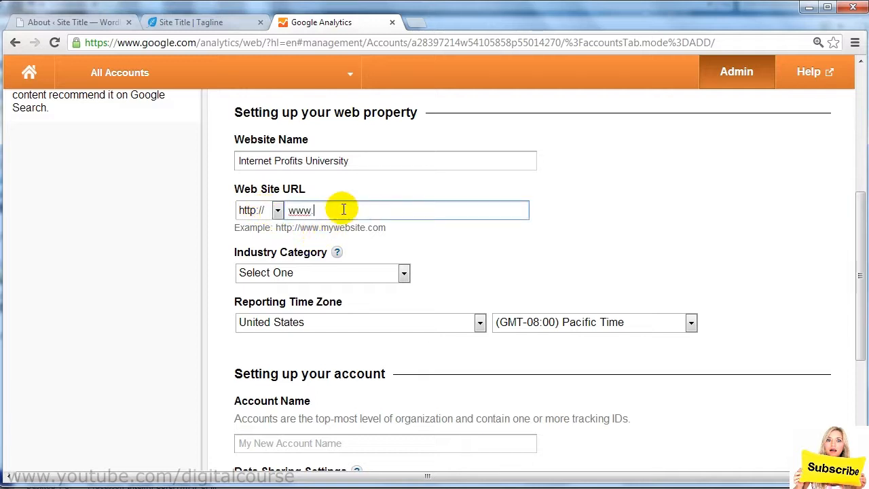
pyautogui.write('ww.')
pyautogui.write('http://internetprofitsuniversity.com/')
pyautogui.click(338, 209)
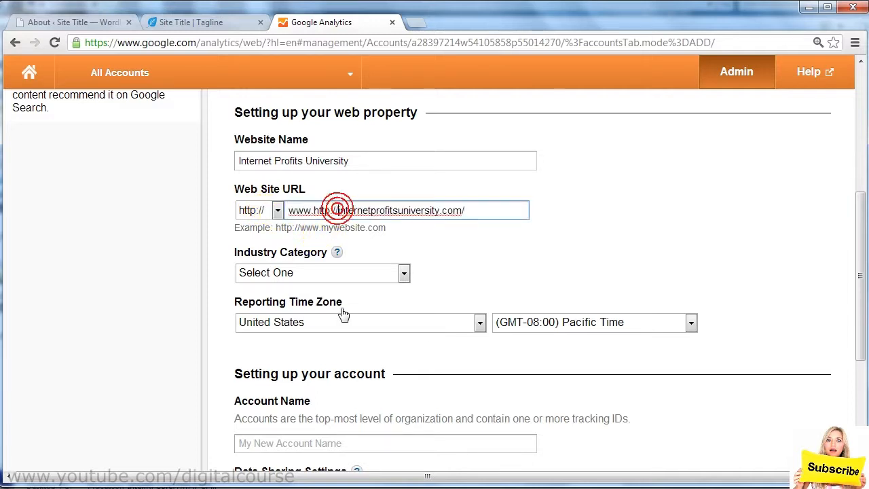
pyautogui.press('BackSpace')
pyautogui.press('BackSpace')
pyautogui.press('BackSpace')
pyautogui.press('BackSpace')
pyautogui.press('BackSpace')
pyautogui.press('BackSpace')
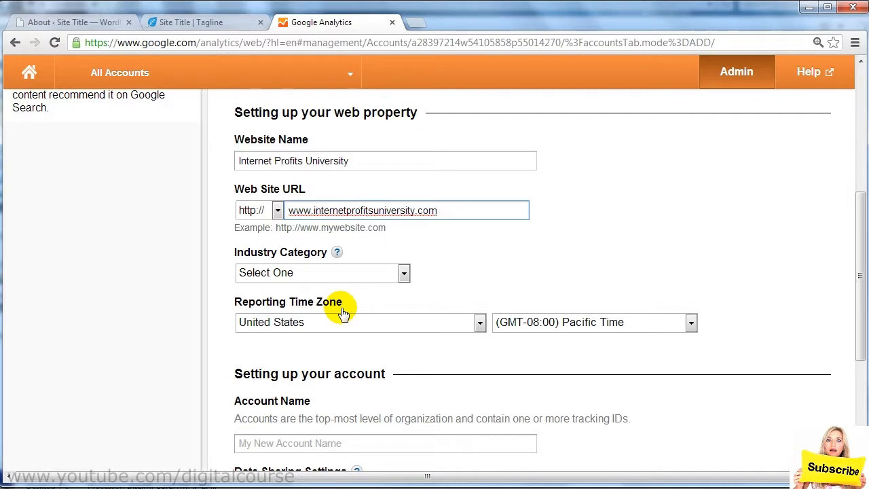
pyautogui.click(539, 266)
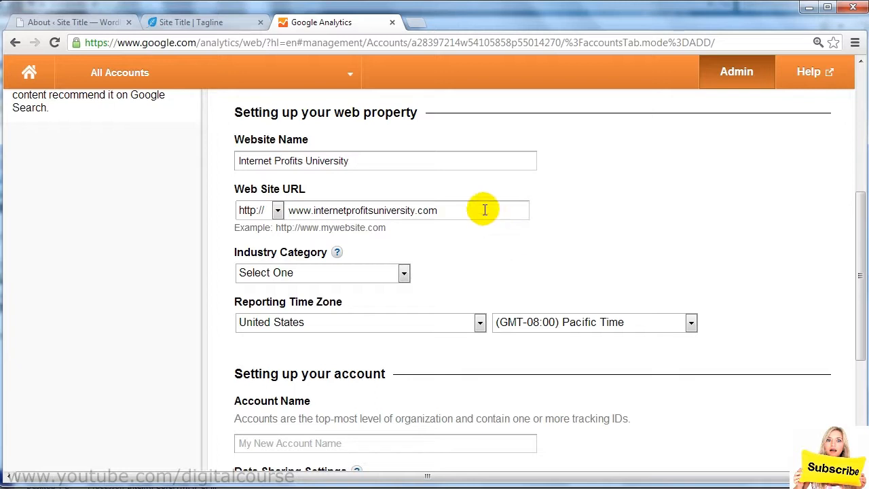
# Set the industry category to Business and Industrial Markets and the reporting time zone to (GMT-05:00) Eastern Time.
pyautogui.click(403, 273)
pyautogui.click(357, 313)
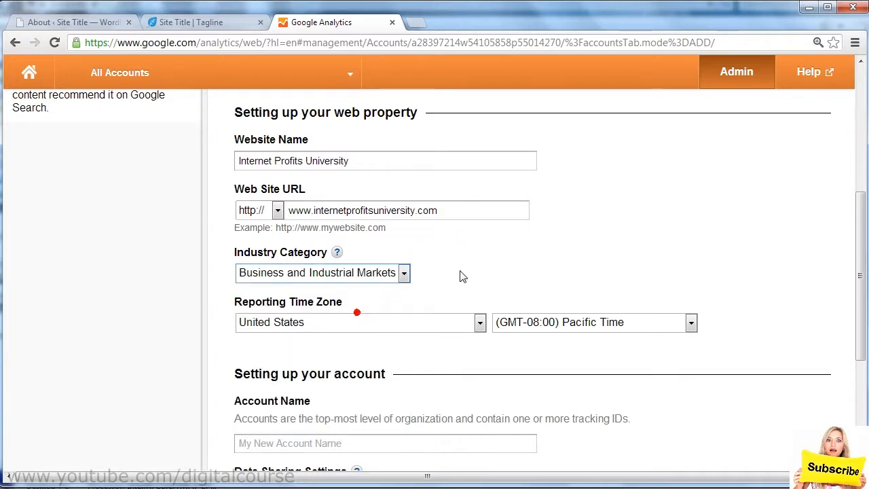
pyautogui.click(479, 266)
pyautogui.scroll(-1, 479, 266)
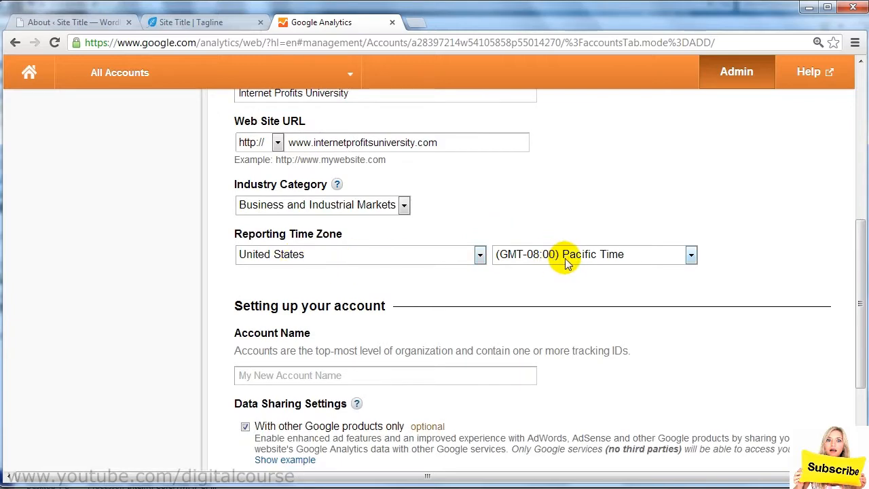
pyautogui.click(667, 253)
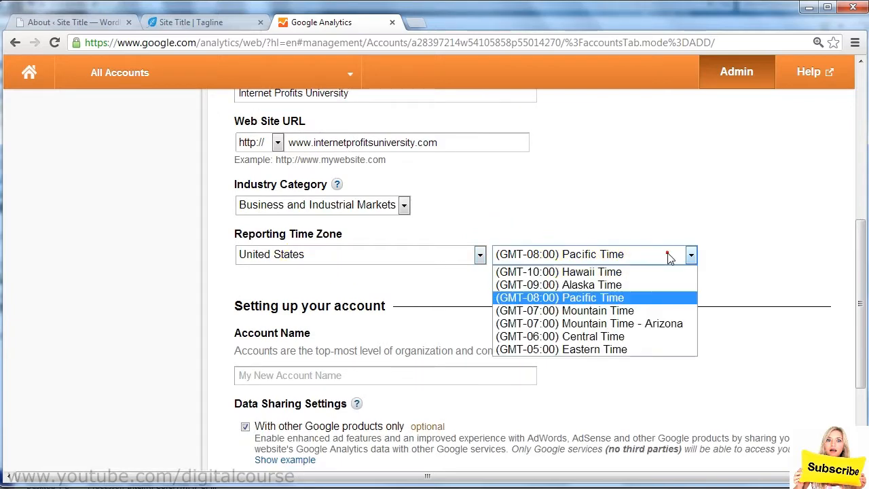
pyautogui.click(632, 351)
# Name the account Internet Profits University, with anonymous data sharing with Google and others enabled.
pyautogui.scroll(-1, 376, 305)
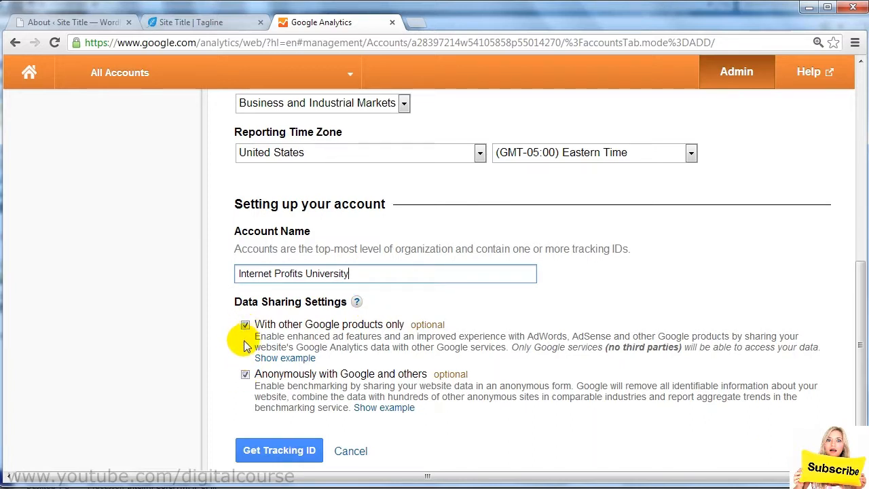
pyautogui.click(245, 375)
pyautogui.click(245, 374)
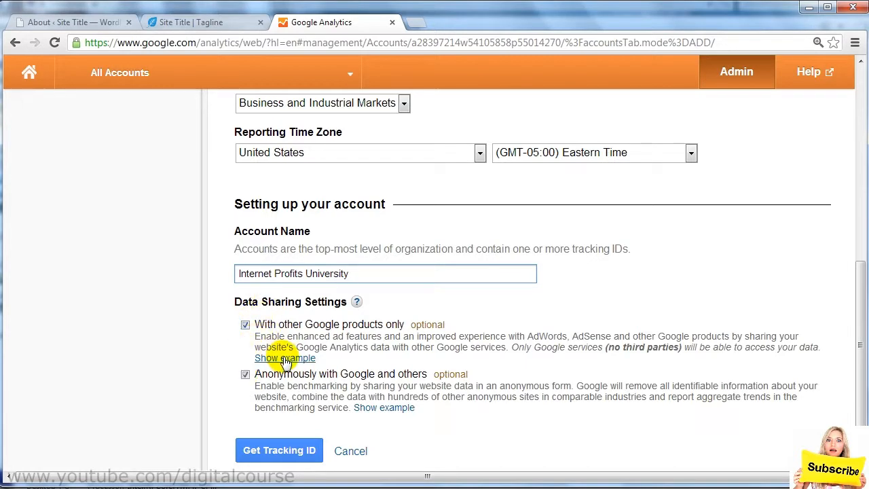
# Request the tracking ID and accept the Google Analytics Terms of Service Agreement.
pyautogui.click(283, 451)
pyautogui.scroll(-5, 475, 333)
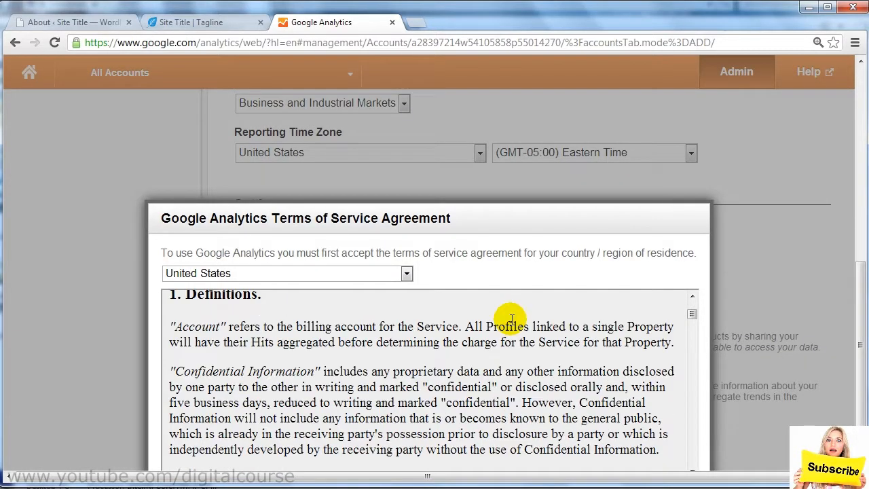
pyautogui.scroll(-1, 707, 246)
pyautogui.click(206, 438)
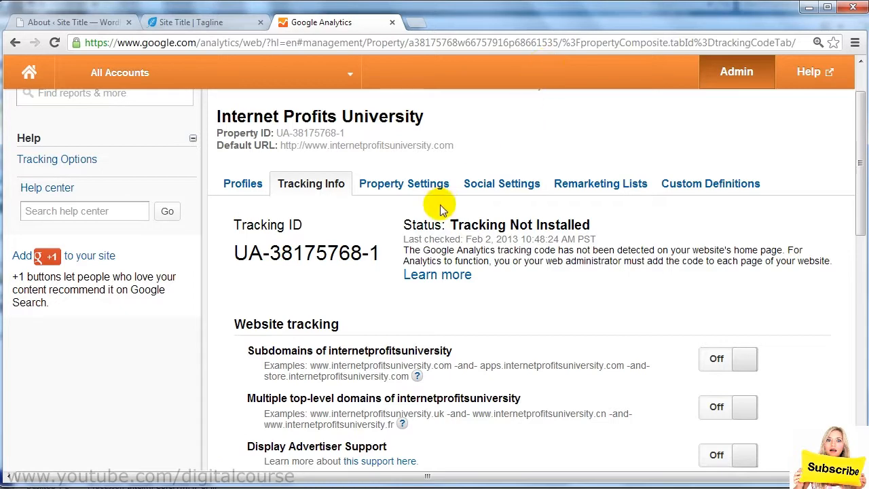
# Examine the new property's tracking ID and the JavaScript tracking code on its tracking information page.
pyautogui.moveTo(231, 251); pyautogui.dragTo(366, 245)
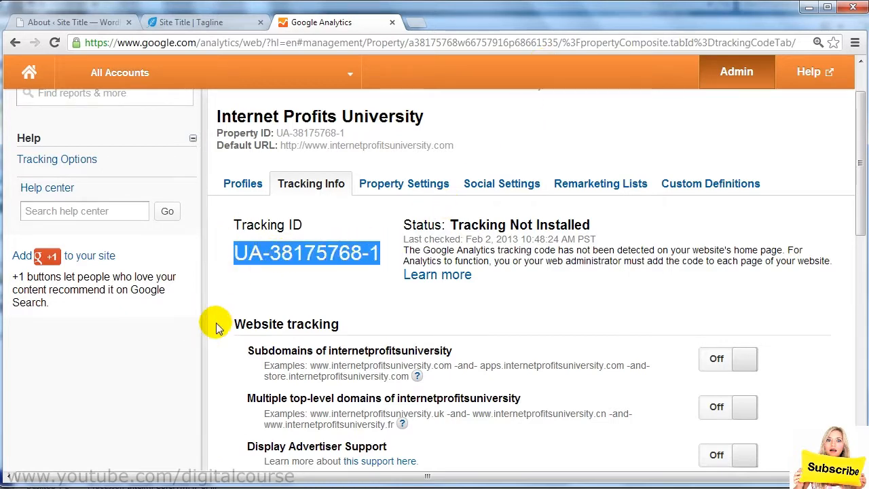
pyautogui.scroll(-7, 204, 330)
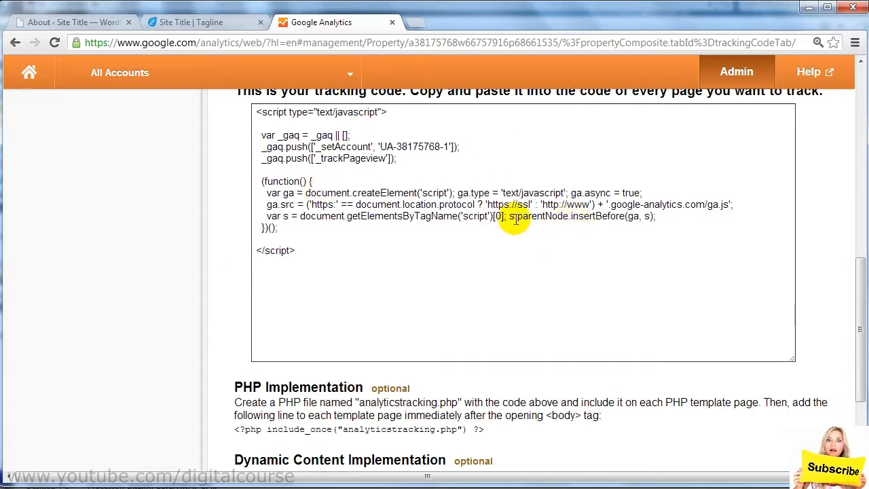
pyautogui.scroll(2, 475, 239)
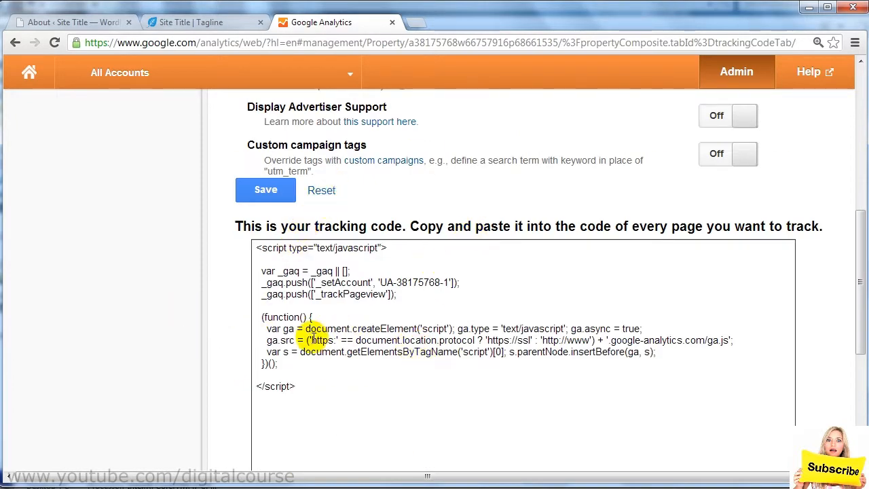
pyautogui.scroll(-1, 319, 336)
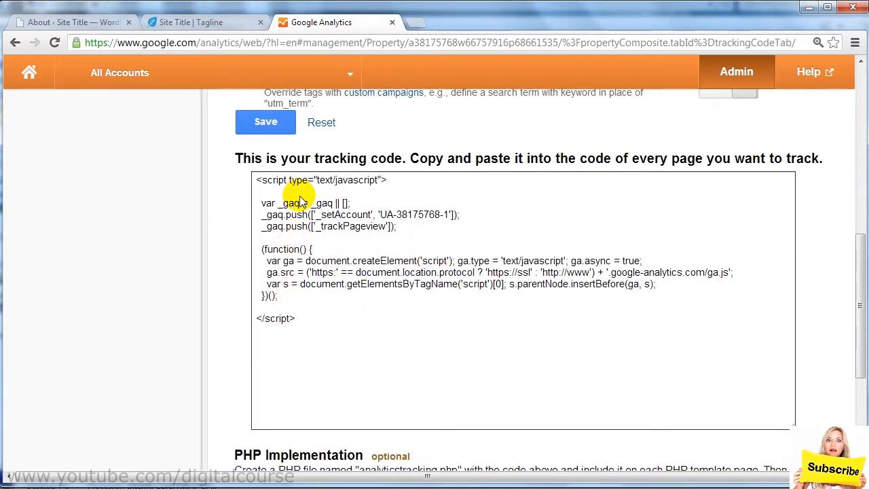
pyautogui.scroll(6, 226, 231)
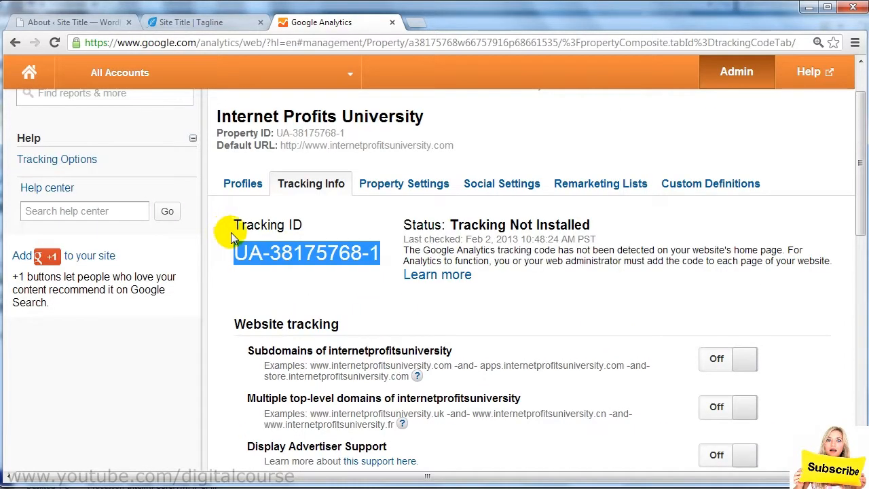
pyautogui.moveTo(234, 252); pyautogui.dragTo(378, 253)
pyautogui.rightClick(367, 252)
pyautogui.click(390, 253)
pyautogui.click(374, 254)
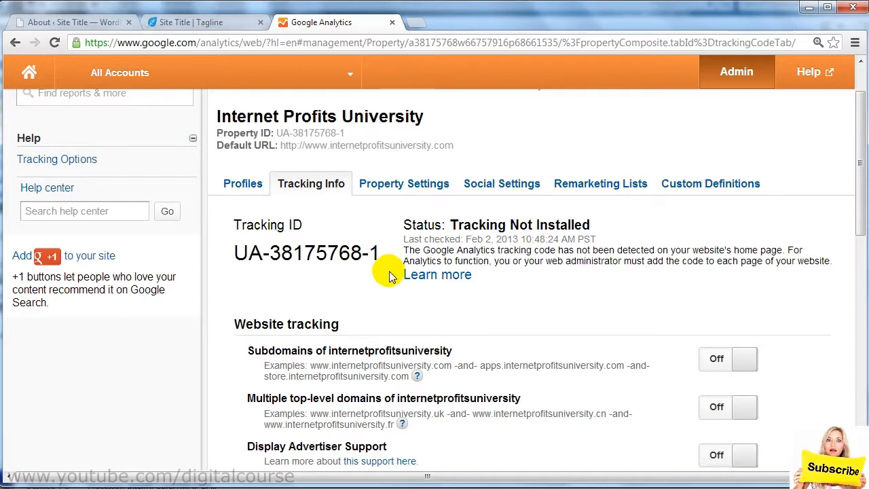
# Open the property's social settings and examine the example for the social content URL prefix.
pyautogui.scroll(-1, 391, 277)
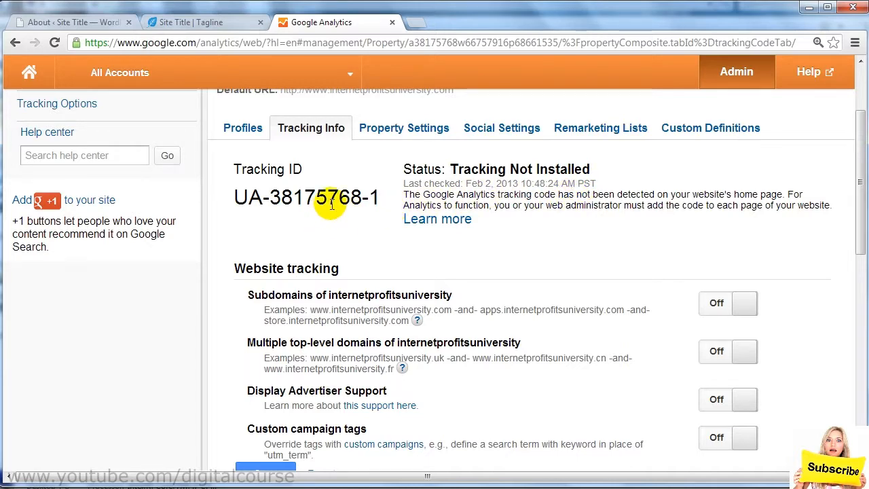
pyautogui.click(507, 131)
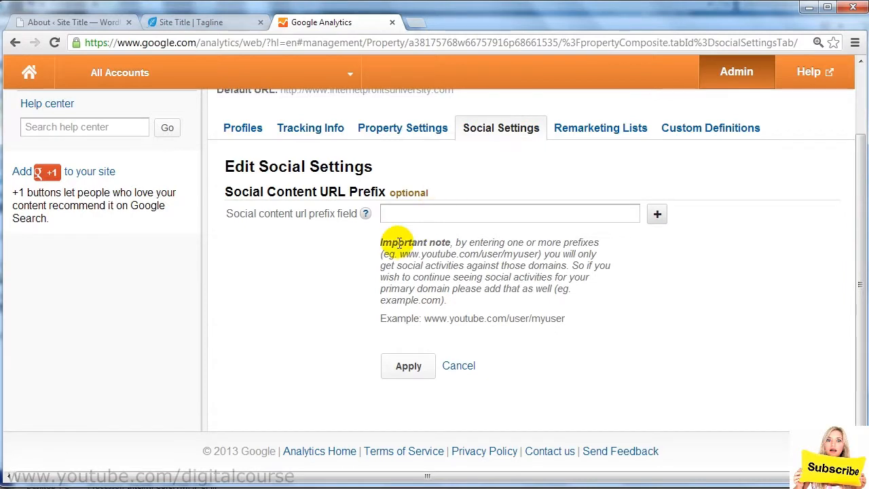
pyautogui.moveTo(561, 318); pyautogui.dragTo(429, 316)
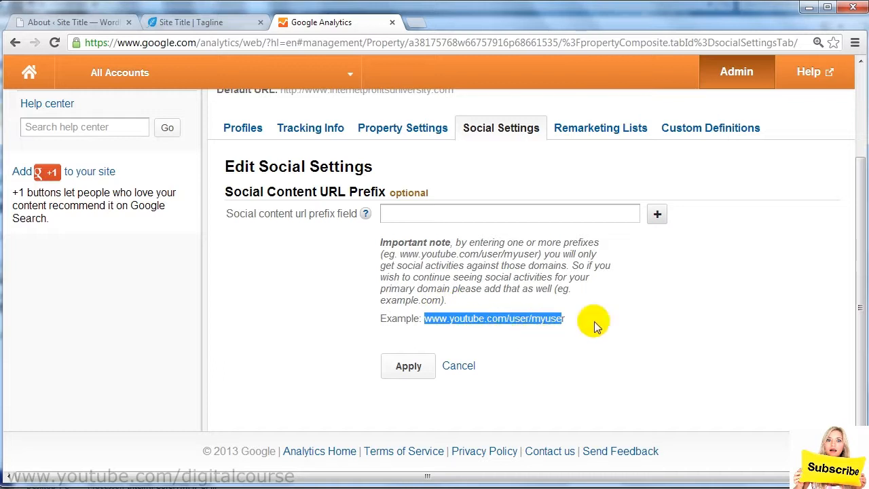
# Leave the social settings and return to the property's tracking information page.
pyautogui.click(466, 216)
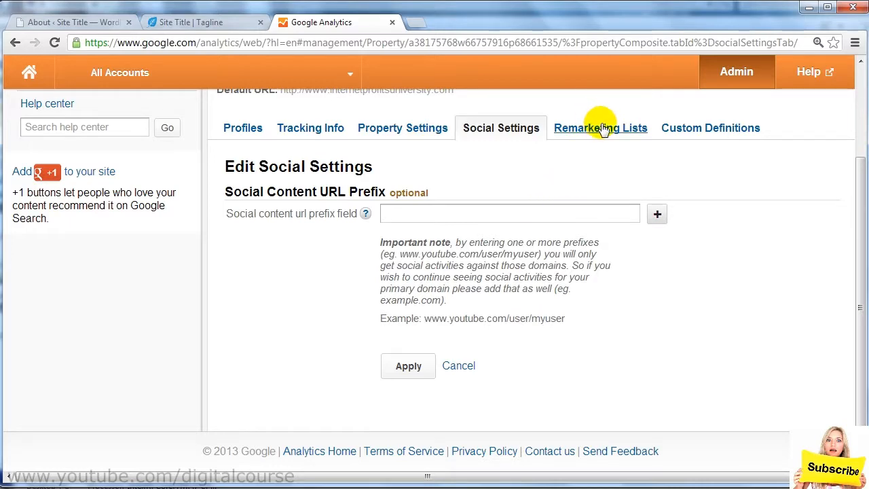
pyautogui.click(326, 128)
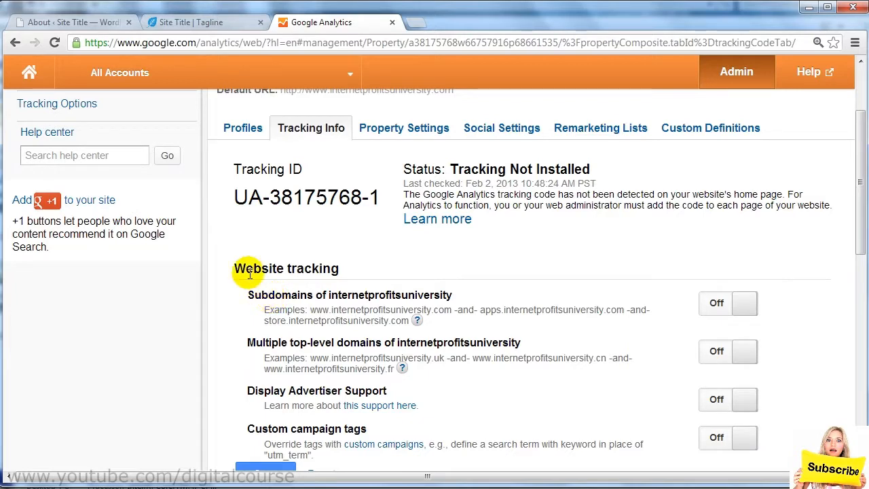
# Switch to the site's WordPress admin and open the page for adding new plugins.
pyautogui.click(102, 24)
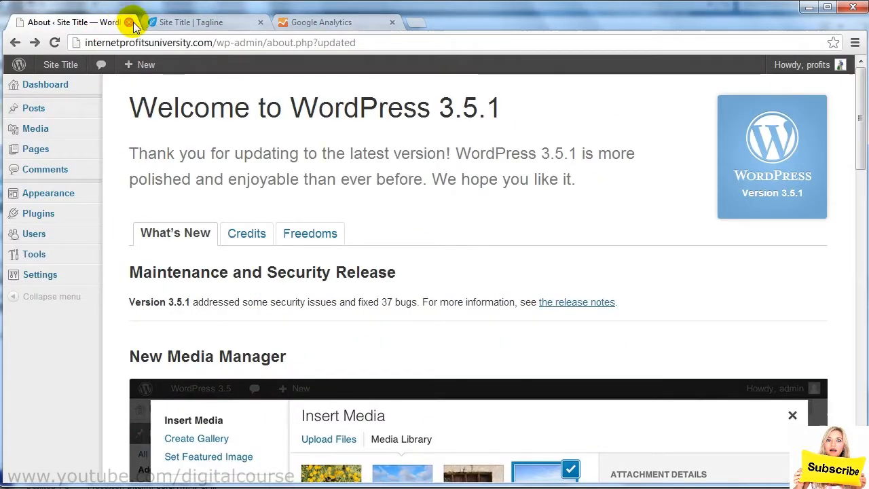
pyautogui.moveTo(40, 216)
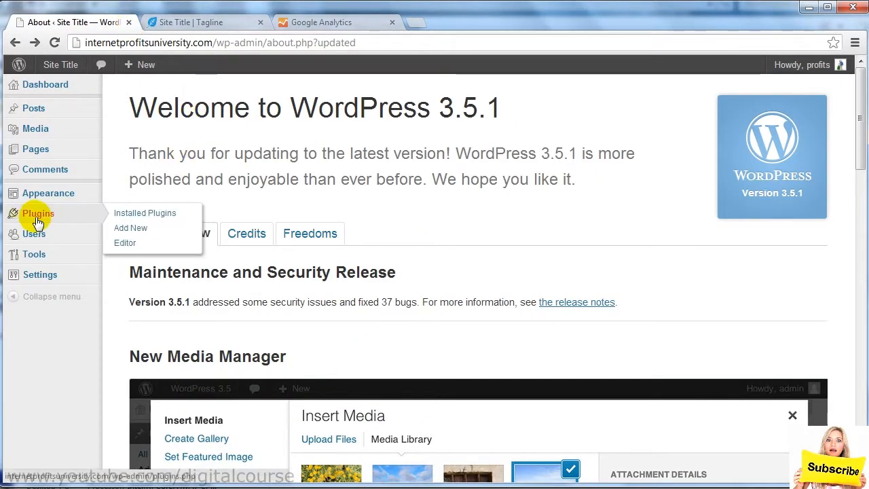
pyautogui.click(135, 228)
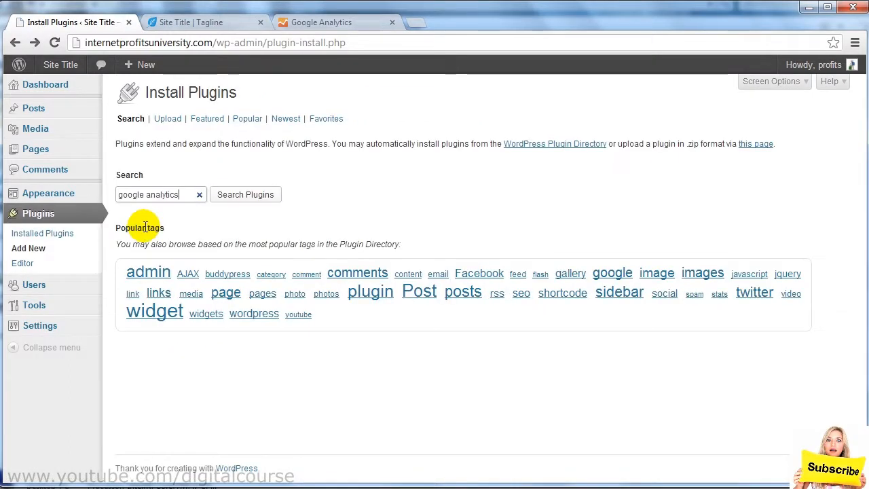
# Empty the plugin search field and search the plugin directory for "google analytics".
pyautogui.press('BackSpace')
pyautogui.press('BackSpace')
pyautogui.press('BackSpace')
pyautogui.press('BackSpace')
pyautogui.press('BackSpace')
pyautogui.press('BackSpace')
pyautogui.press('BackSpace')
pyautogui.press('BackSpace')
pyautogui.press('BackSpace')
pyautogui.press('BackSpace')
pyautogui.press('BackSpace')
pyautogui.press('BackSpace')
pyautogui.press('BackSpace')
pyautogui.press('BackSpace')
pyautogui.press('BackSpace')
pyautogui.press('BackSpace')
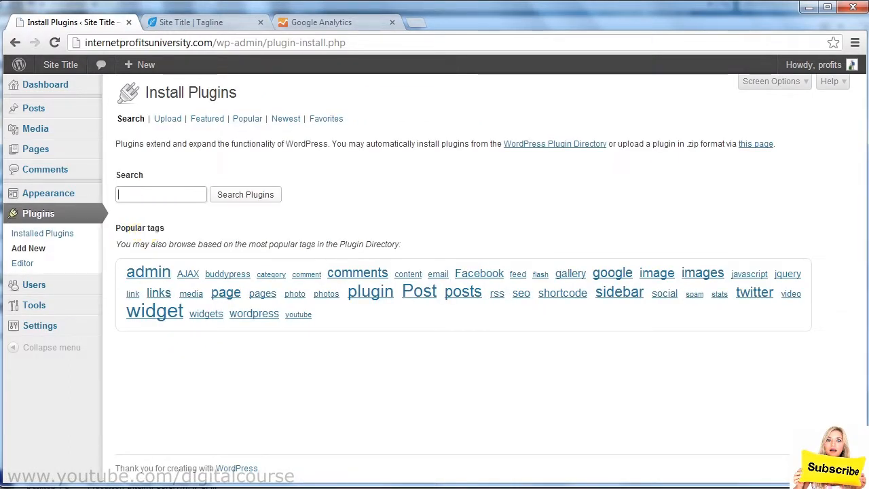
pyautogui.click(47, 248)
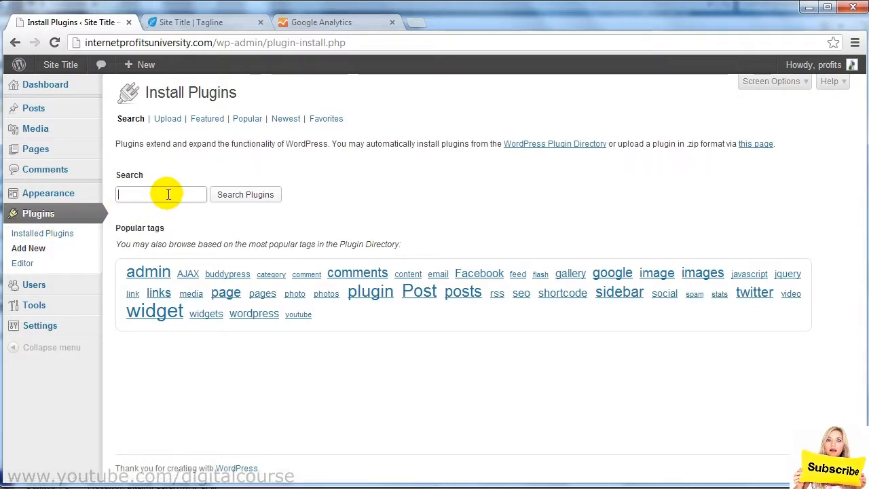
pyautogui.write('goo')
pyautogui.click(163, 210)
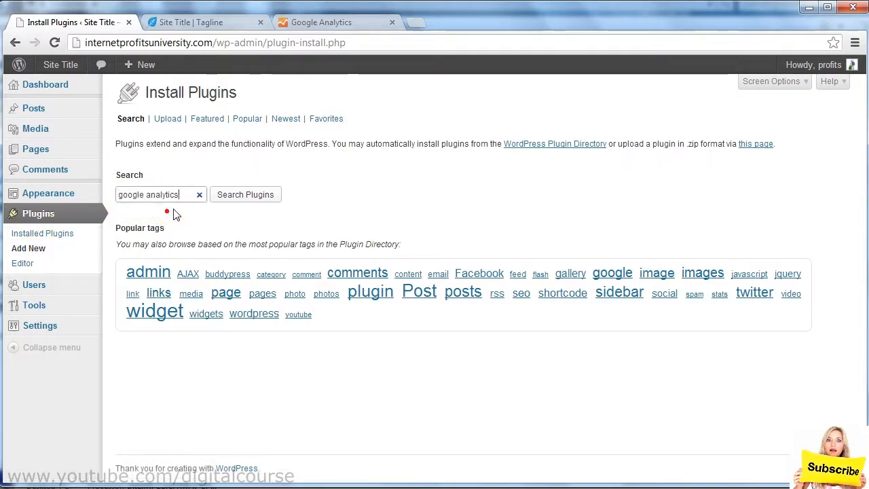
pyautogui.click(247, 193)
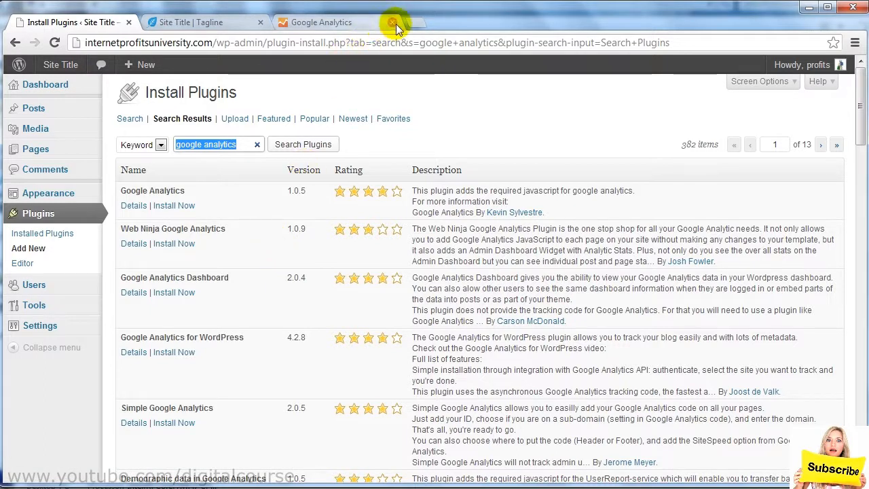
# Look through the plugin search results and examine the Super Simple Google Analytics entry.
pyautogui.click(252, 232)
pyautogui.scroll(-2, 248, 272)
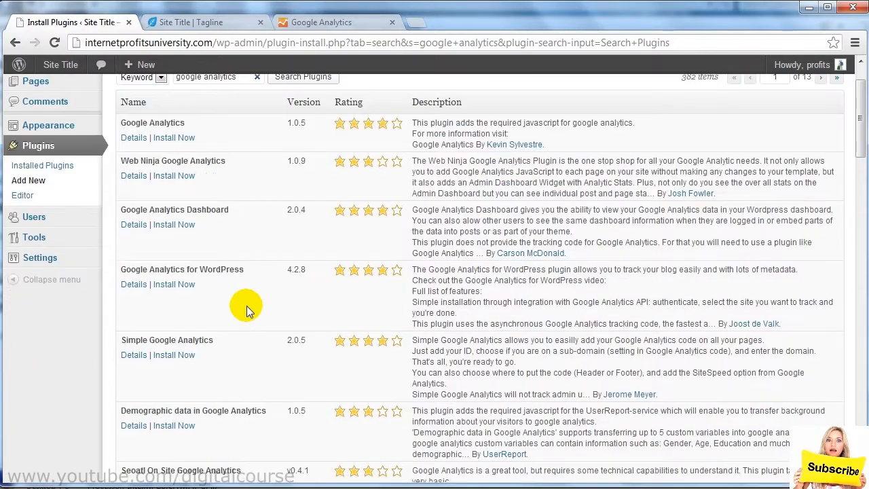
pyautogui.scroll(-4, 246, 306)
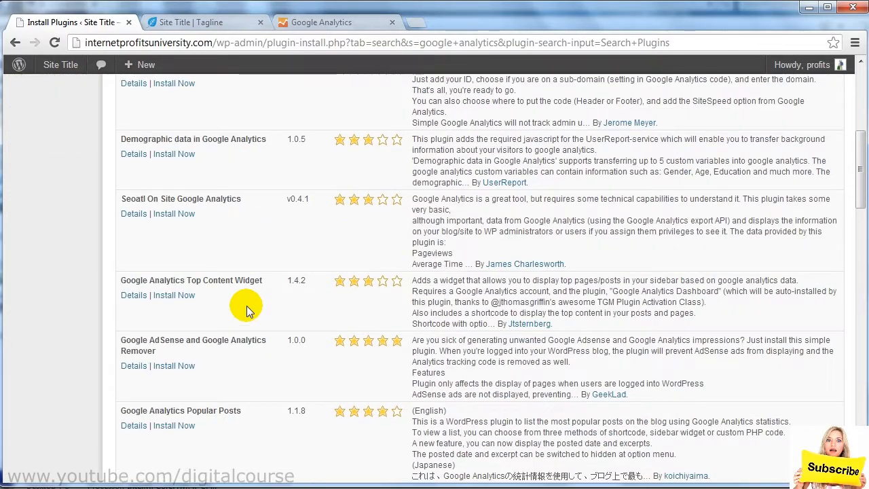
pyautogui.scroll(-2, 246, 305)
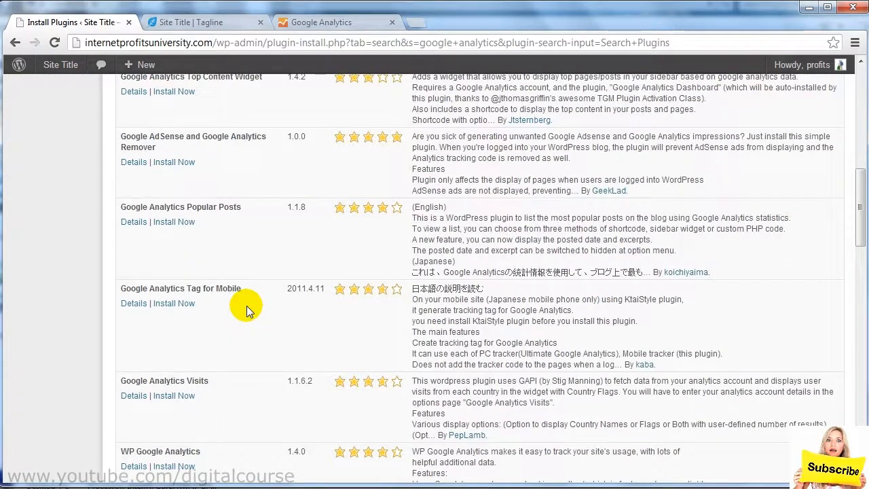
pyautogui.scroll(1, 246, 306)
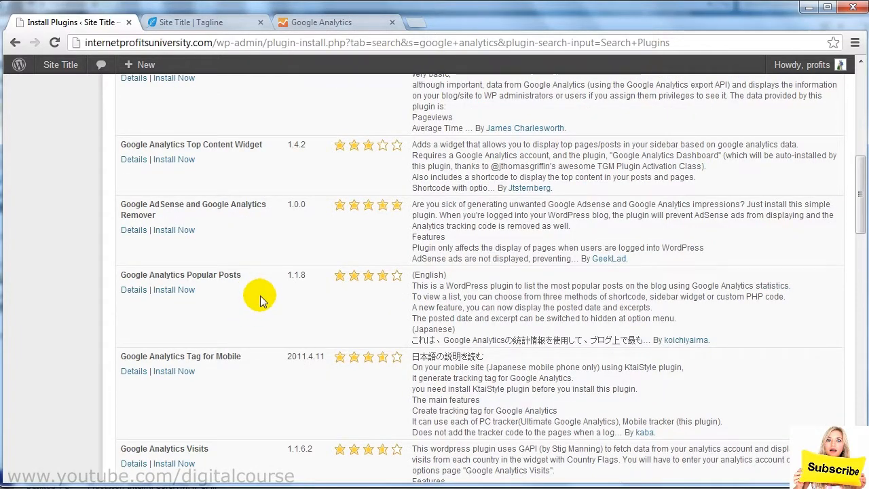
pyautogui.scroll(-3, 260, 295)
pyautogui.scroll(-3, 260, 295)
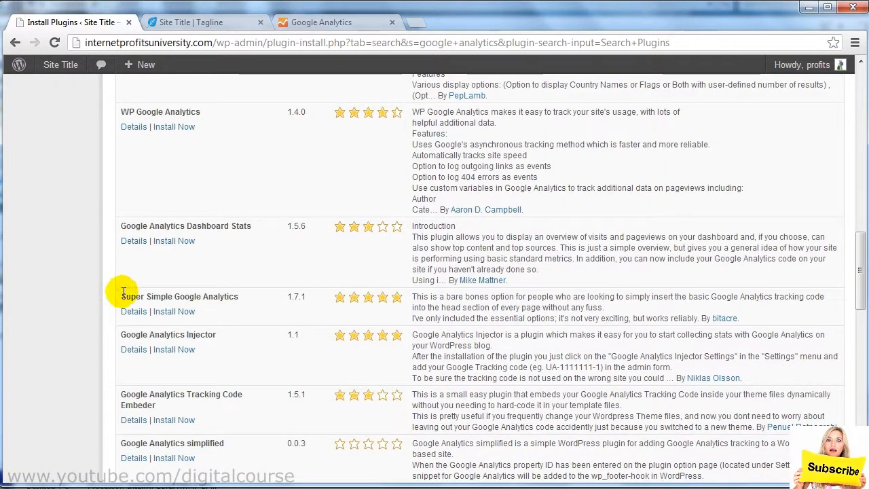
pyautogui.moveTo(121, 296); pyautogui.dragTo(238, 296)
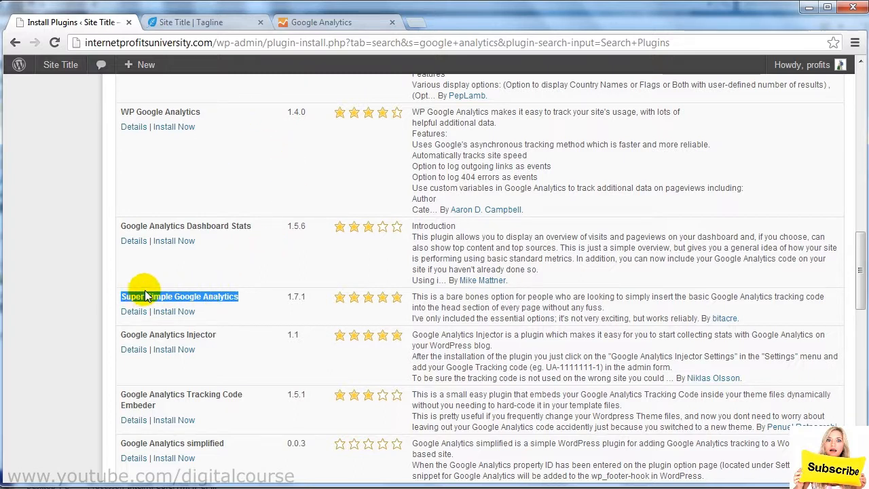
pyautogui.click(209, 290)
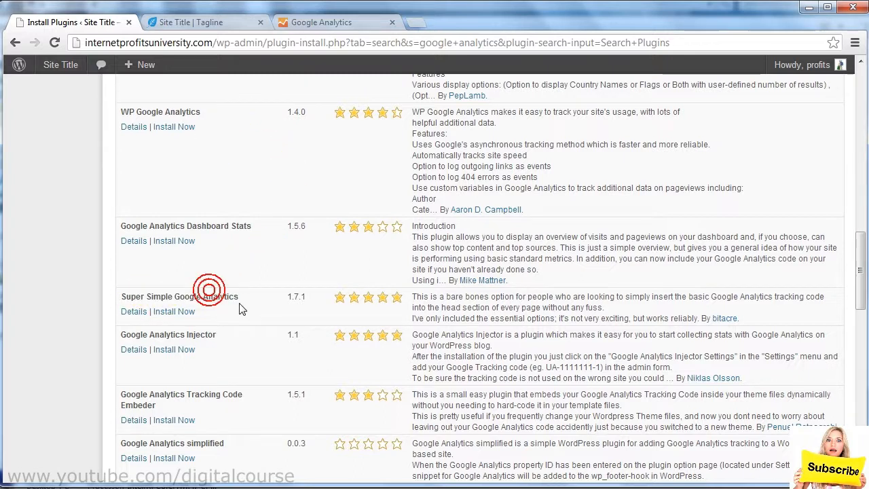
# Install the Super Simple Google Analytics plugin over FTP using the prefilled connection details, and activate it.
pyautogui.click(187, 314)
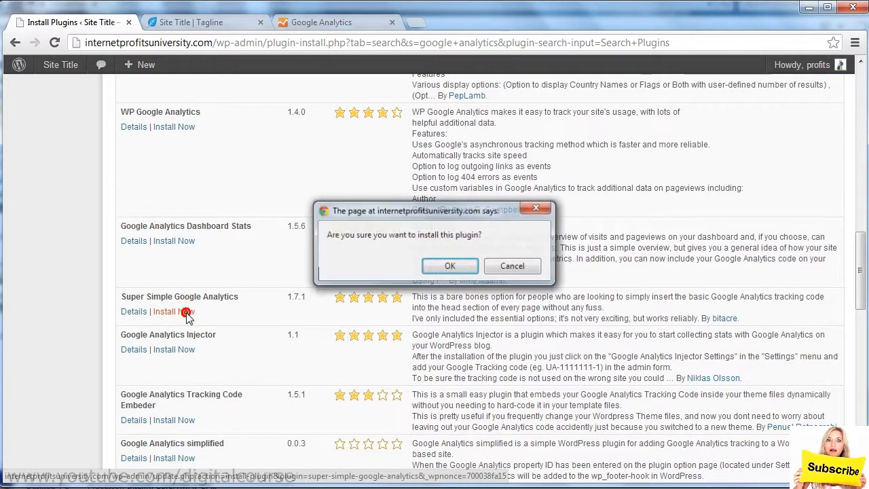
pyautogui.click(453, 266)
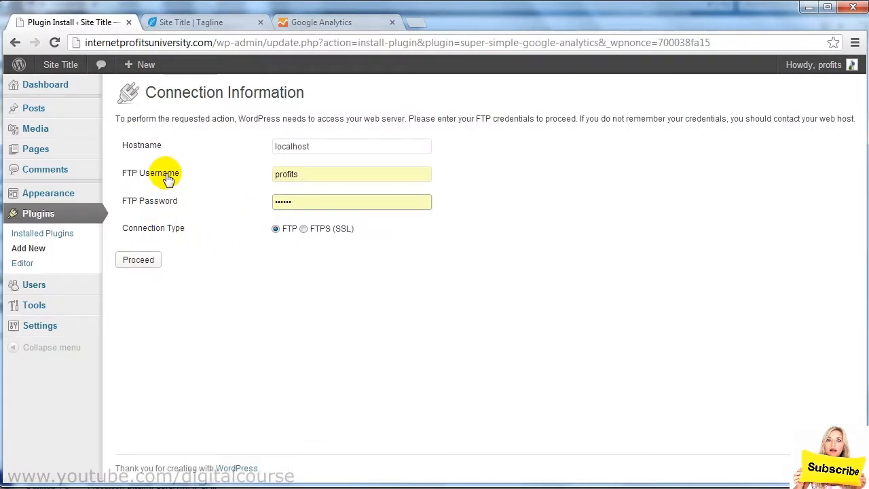
pyautogui.click(148, 265)
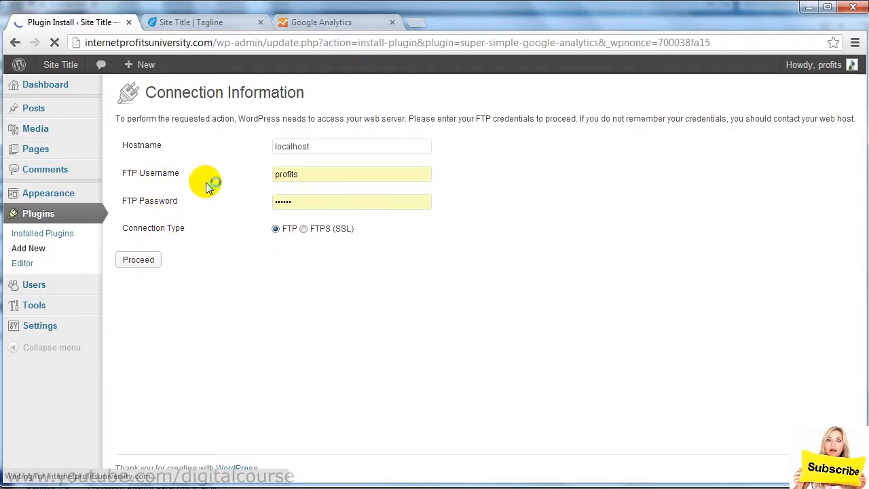
pyautogui.click(146, 195)
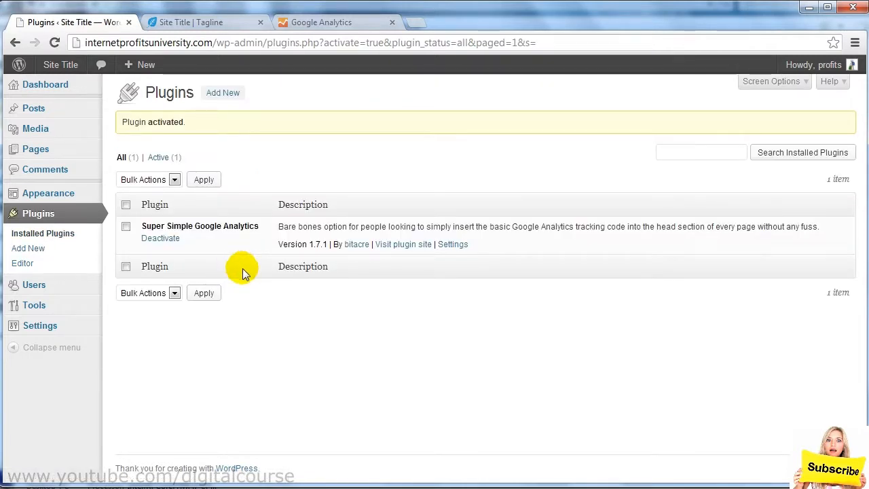
# Open the Super Simple Google Analytics settings and clear the Google Analytics number fields.
pyautogui.moveTo(87, 330)
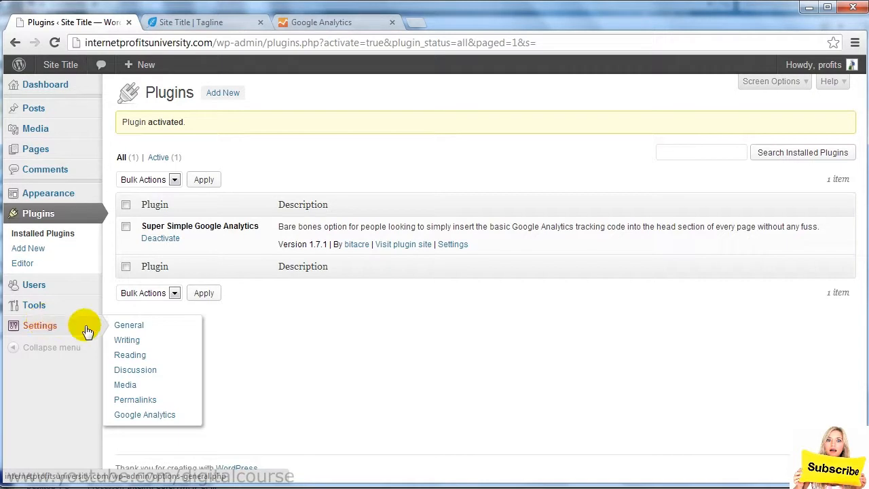
pyautogui.click(147, 417)
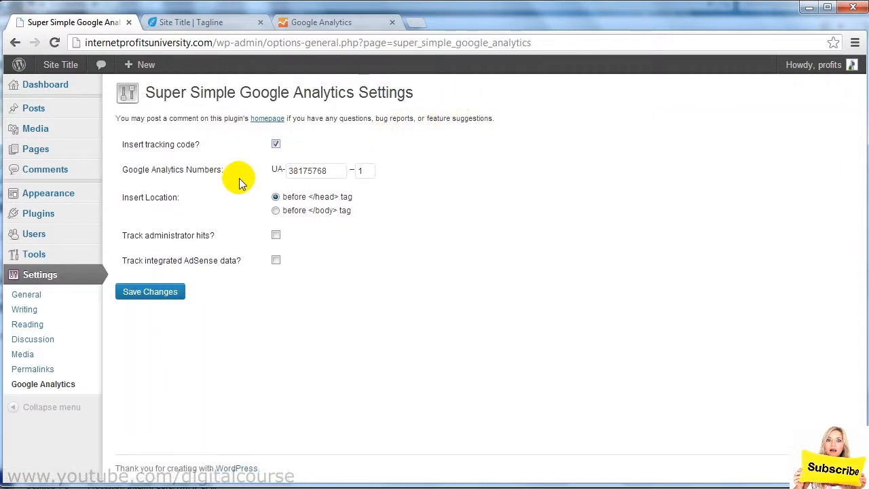
pyautogui.doubleClick(332, 171)
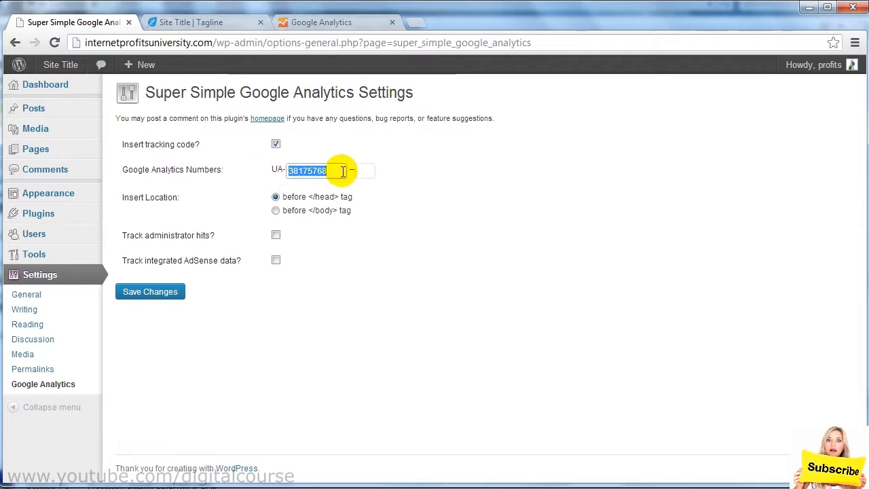
pyautogui.press('BackSpace')
# Copy the account part of the tracking ID from Google Analytics into the plugin's first Google Analytics number field.
pyautogui.click(336, 22)
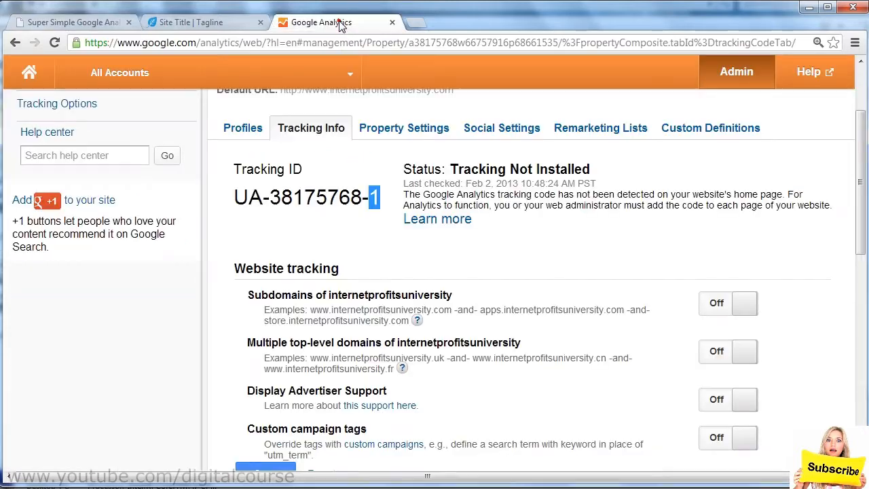
pyautogui.moveTo(268, 197); pyautogui.dragTo(359, 198)
pyautogui.hotkey('ctrl', 'c')
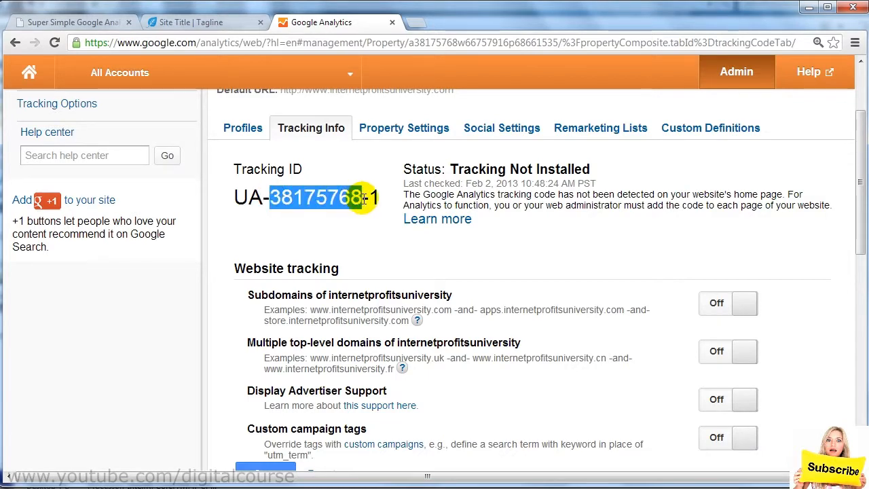
pyautogui.click(95, 21)
pyautogui.click(319, 171)
pyautogui.hotkey('ctrl', 'v')
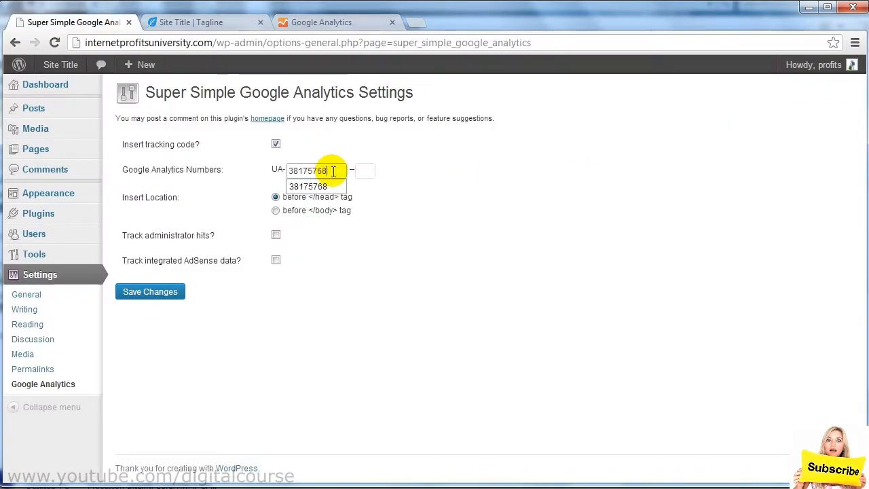
# Copy the tracking ID's final digit, 1, from Google Analytics into the plugin's second number field.
pyautogui.click(365, 170)
pyautogui.click(321, 21)
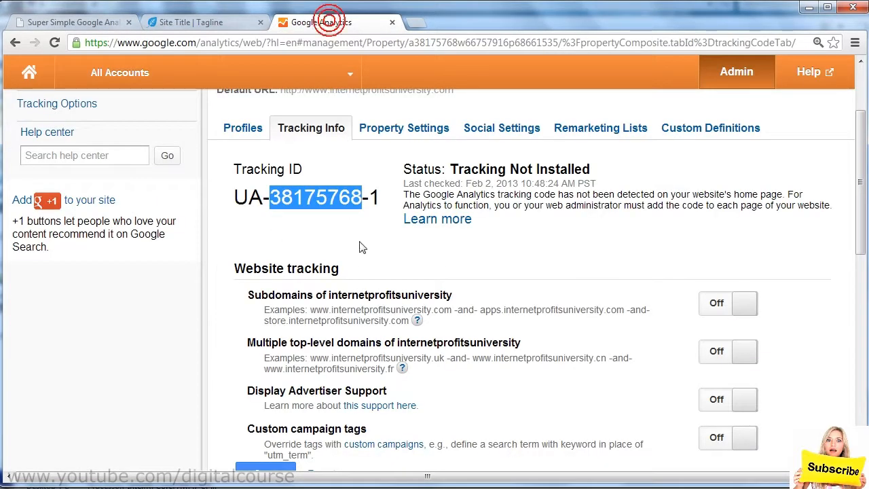
pyautogui.doubleClick(374, 197)
pyautogui.hotkey('ctrl', 'c')
pyautogui.click(67, 25)
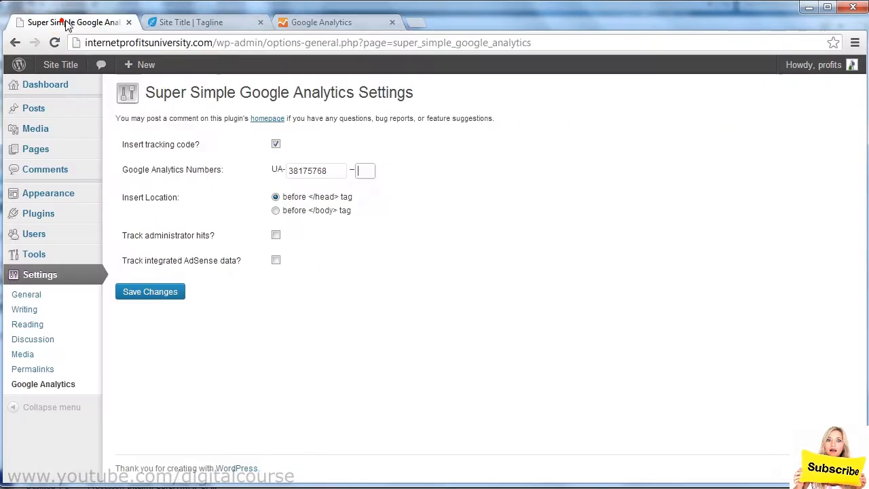
pyautogui.hotkey('ctrl', 'v')
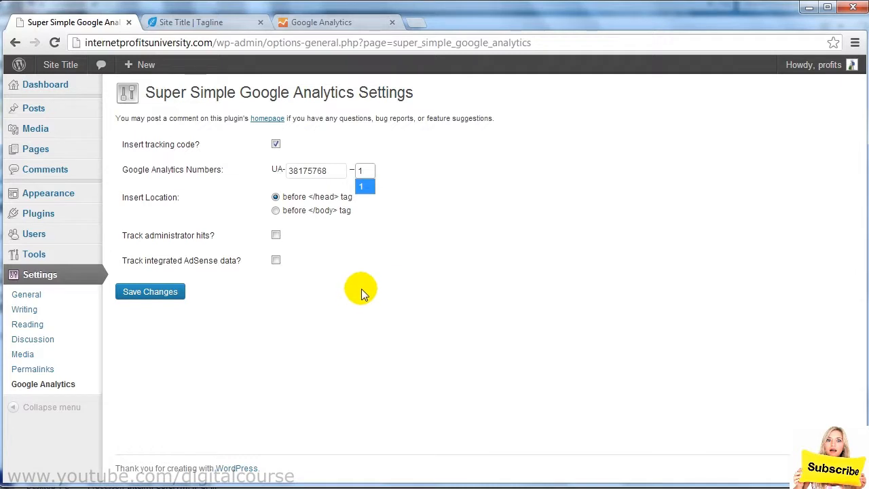
pyautogui.click(350, 303)
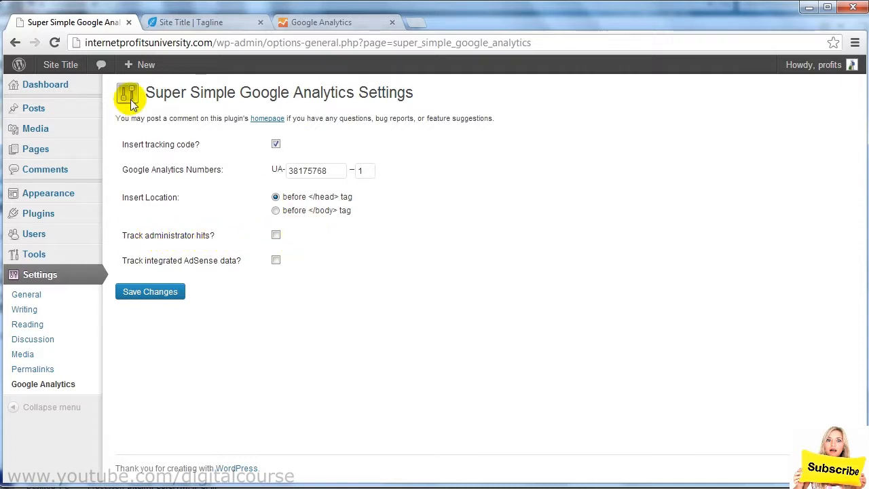
# Save the plugin settings and check the property's tracking status in Google Analytics, returning to WordPress.
pyautogui.moveTo(136, 64)
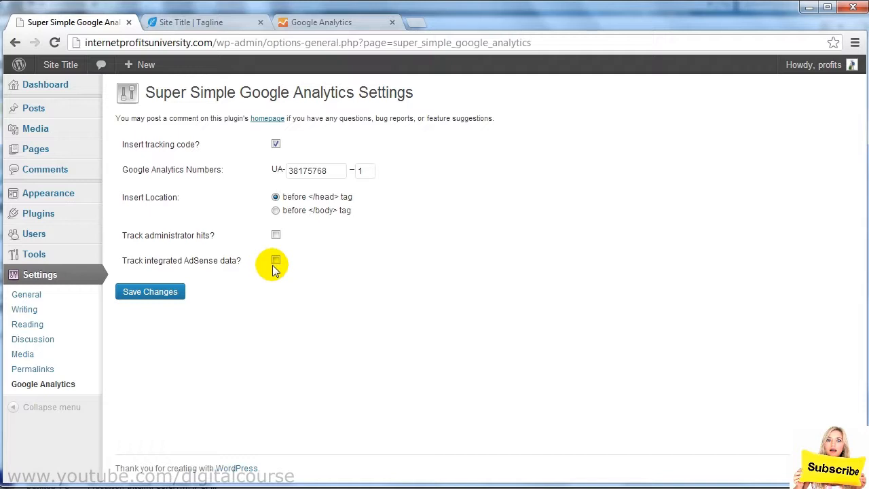
pyautogui.click(167, 296)
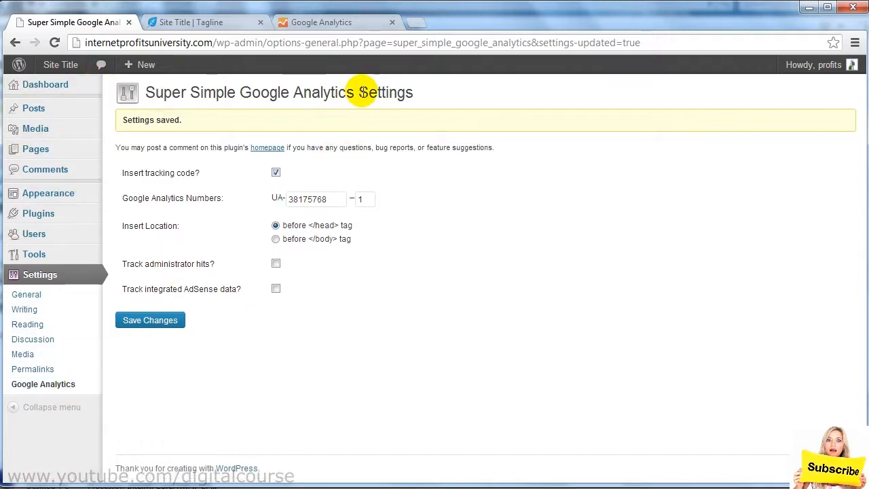
pyautogui.click(343, 23)
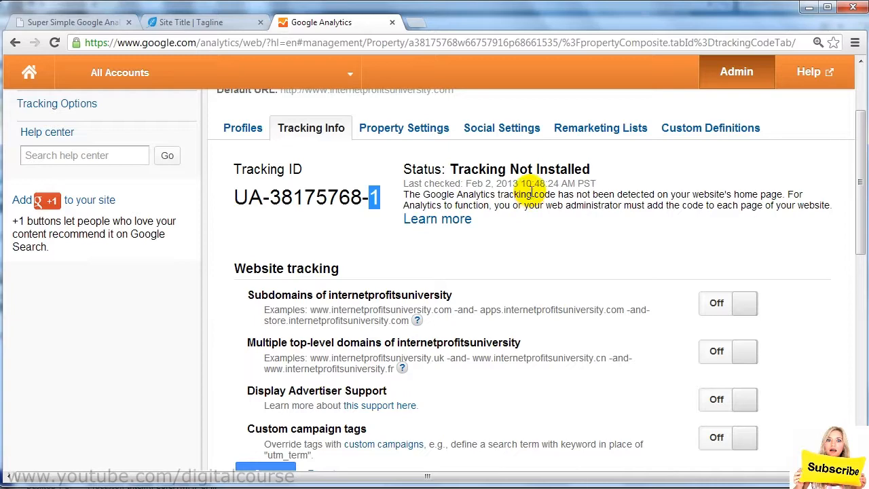
pyautogui.click(76, 23)
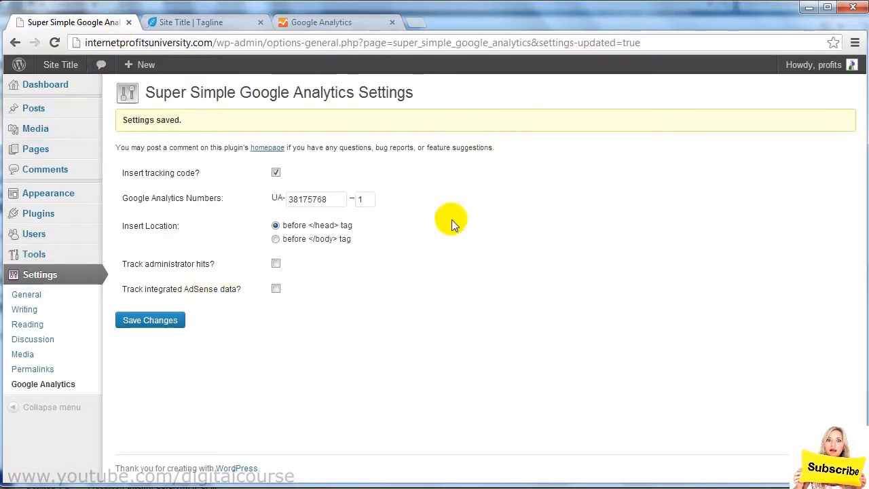